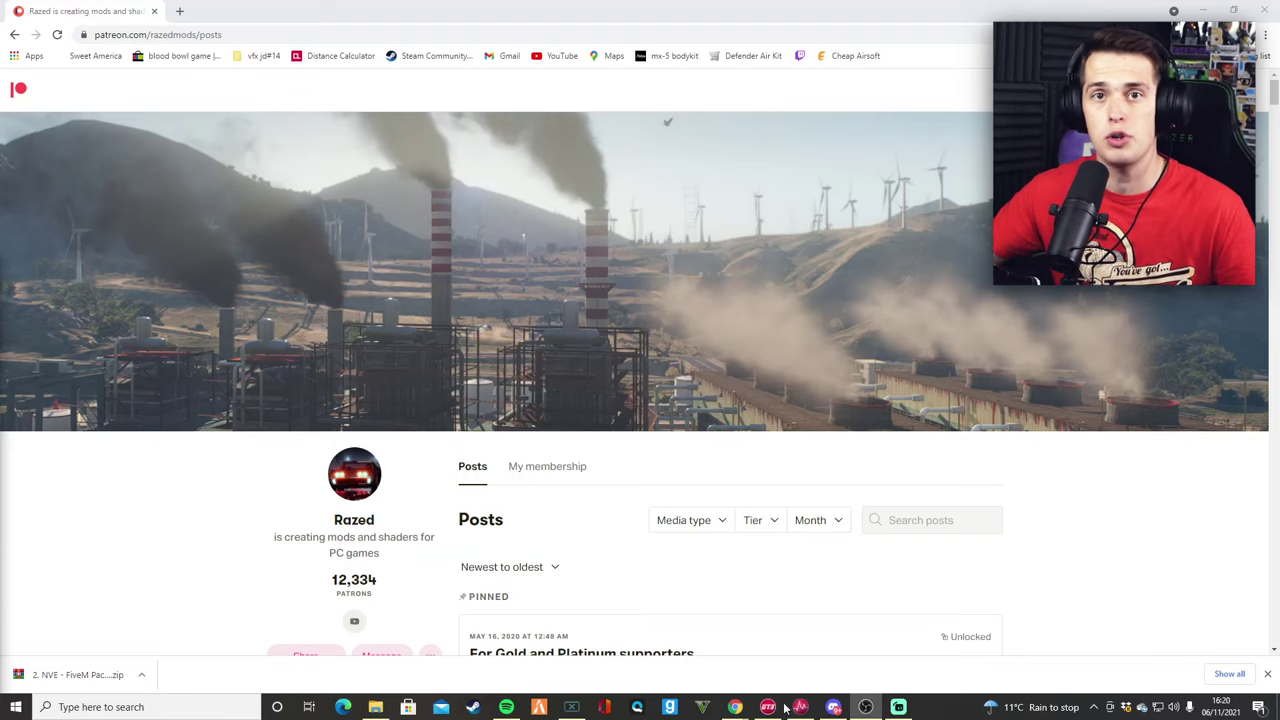
- Open Grand Theft Auto V's install folder on drive G through Steam's Local Files browse, then close Properties
scroll(651, 480, "down", 3)
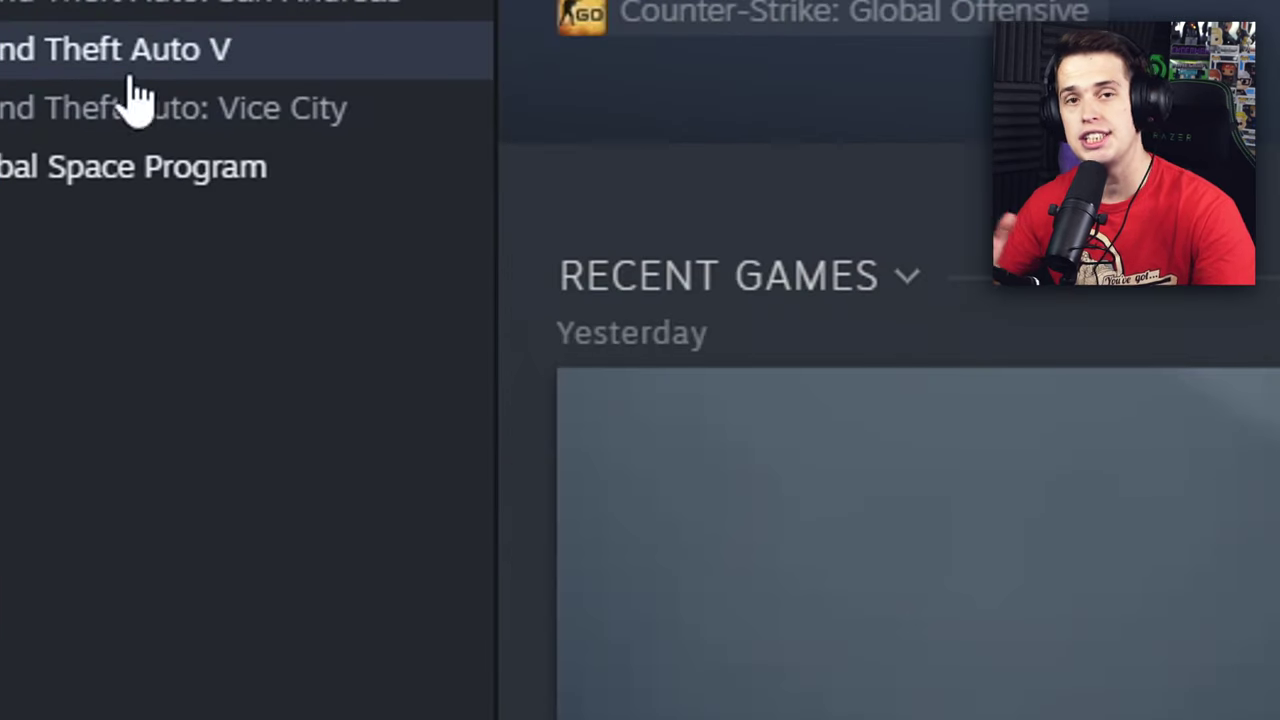
right_click(79, 246)
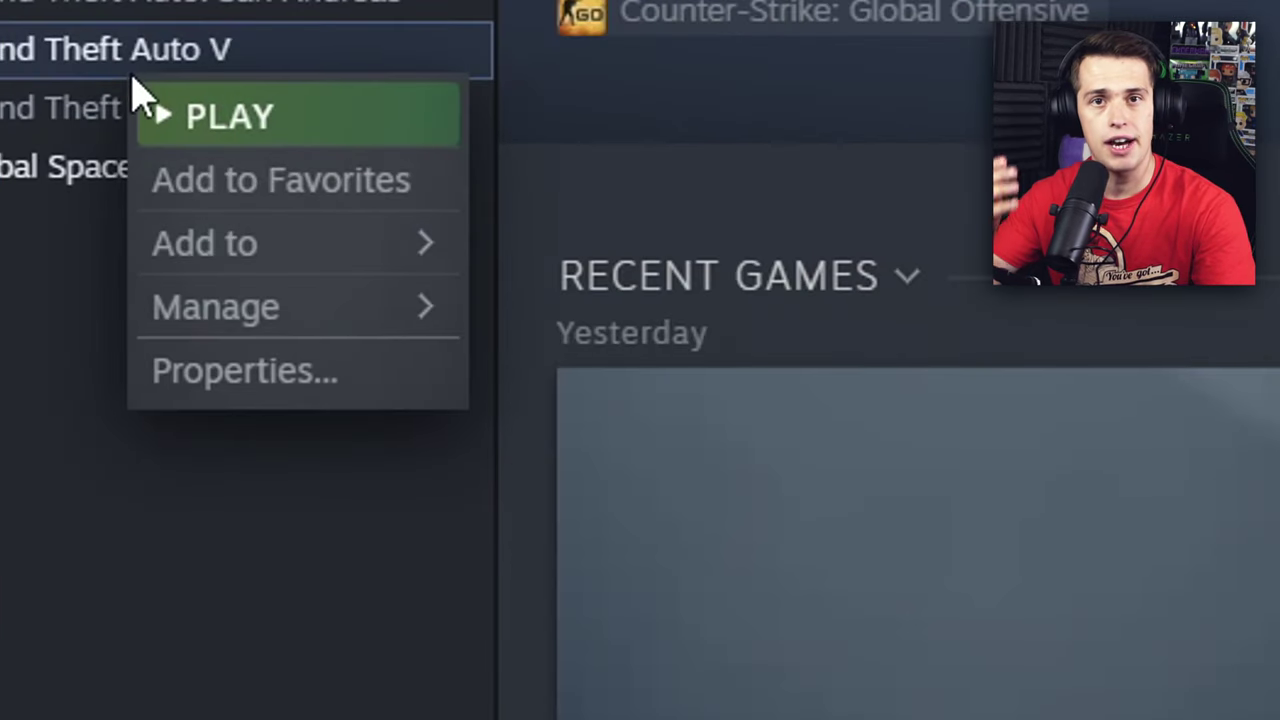
left_click(295, 390)
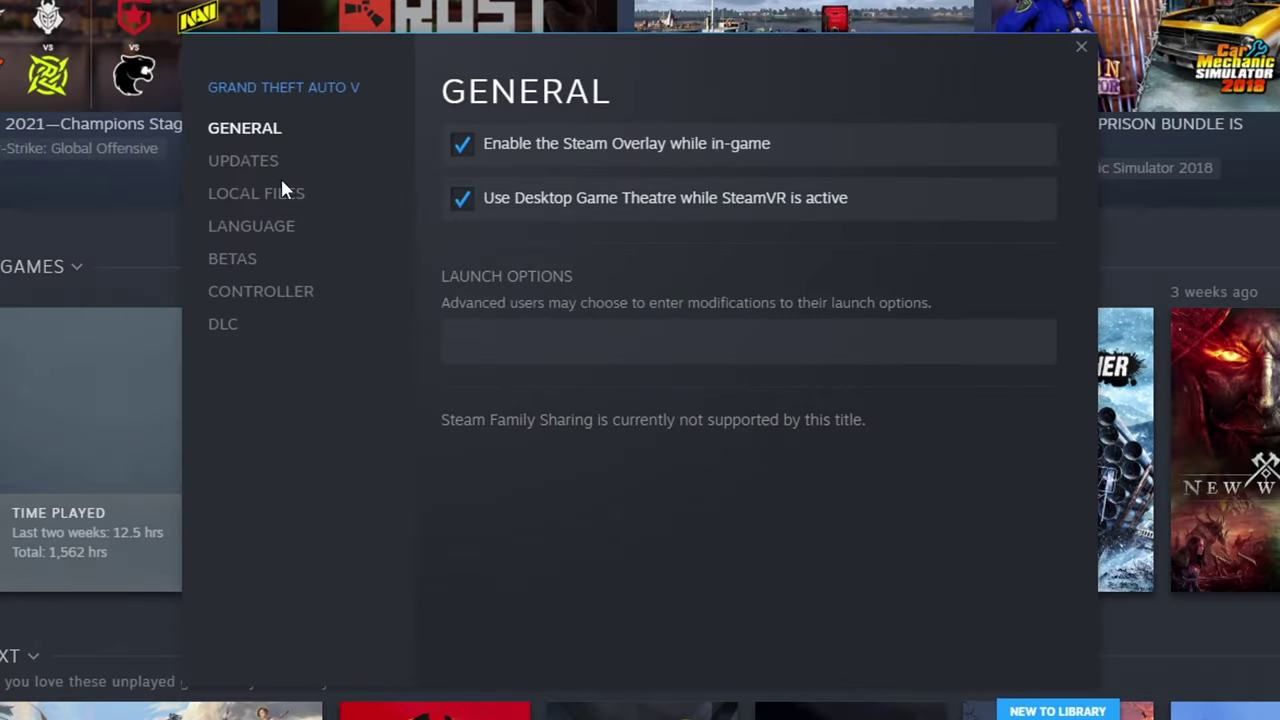
left_click(293, 196)
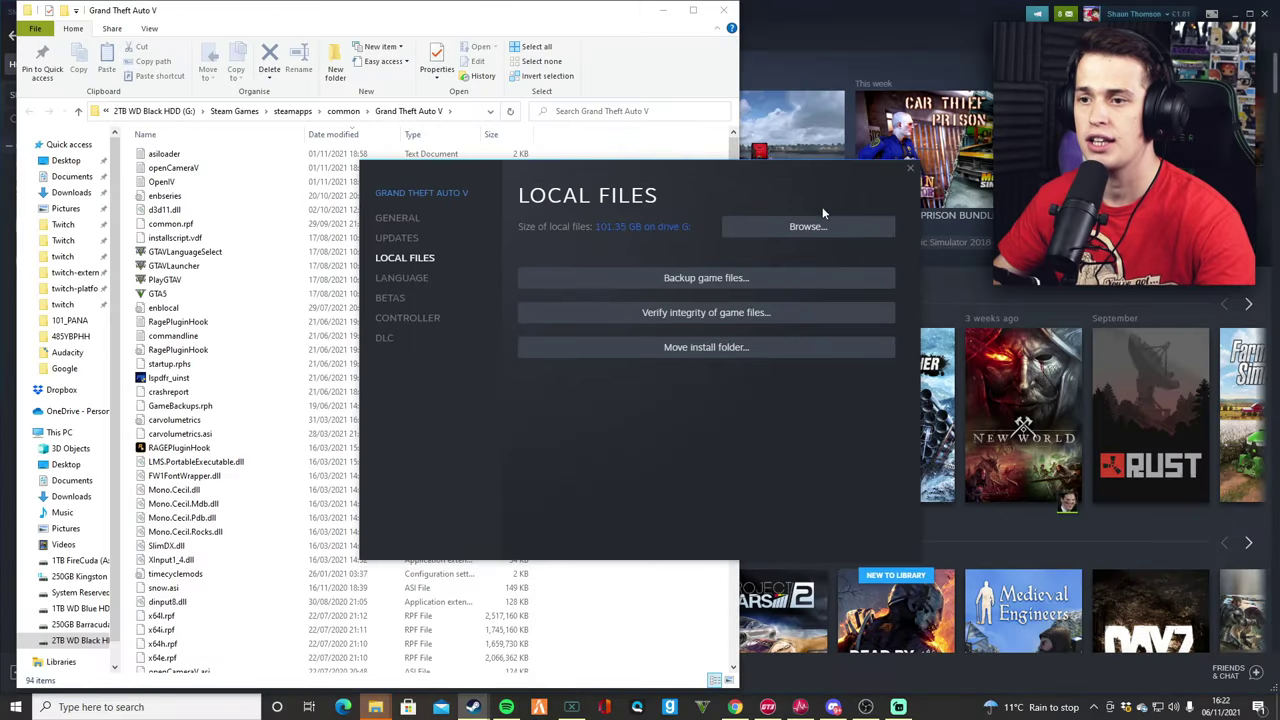
left_click(892, 183)
left_click(909, 167)
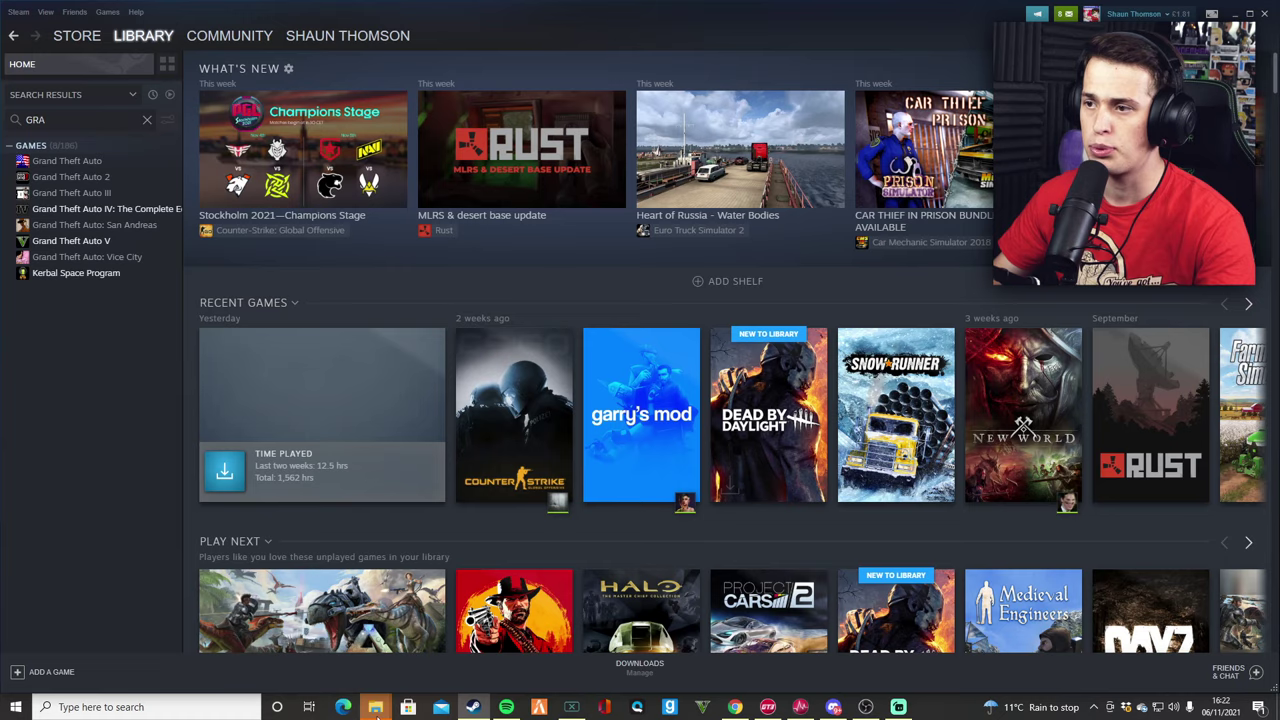
left_click(365, 685)
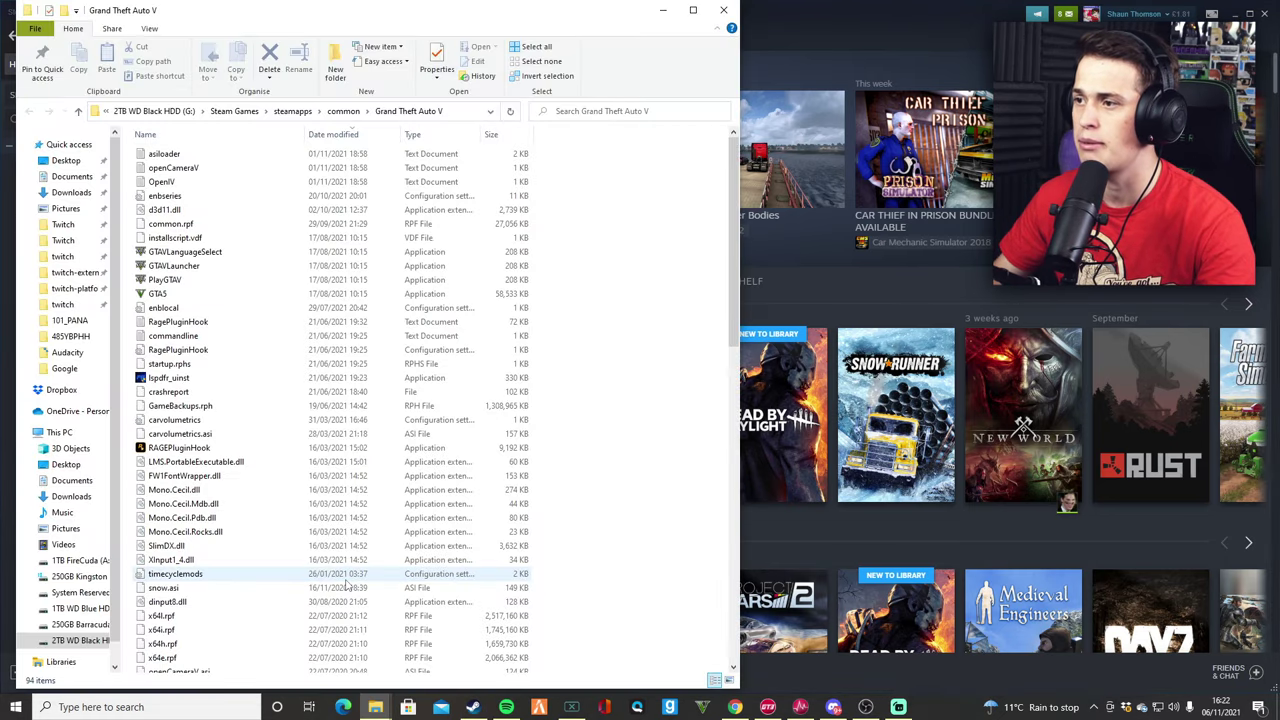
- Put the game and ENB (Required) folders side by side; copy the 59 preset items, replacing 28 duplicates
left_click_drag(416, 27, 968, 13)
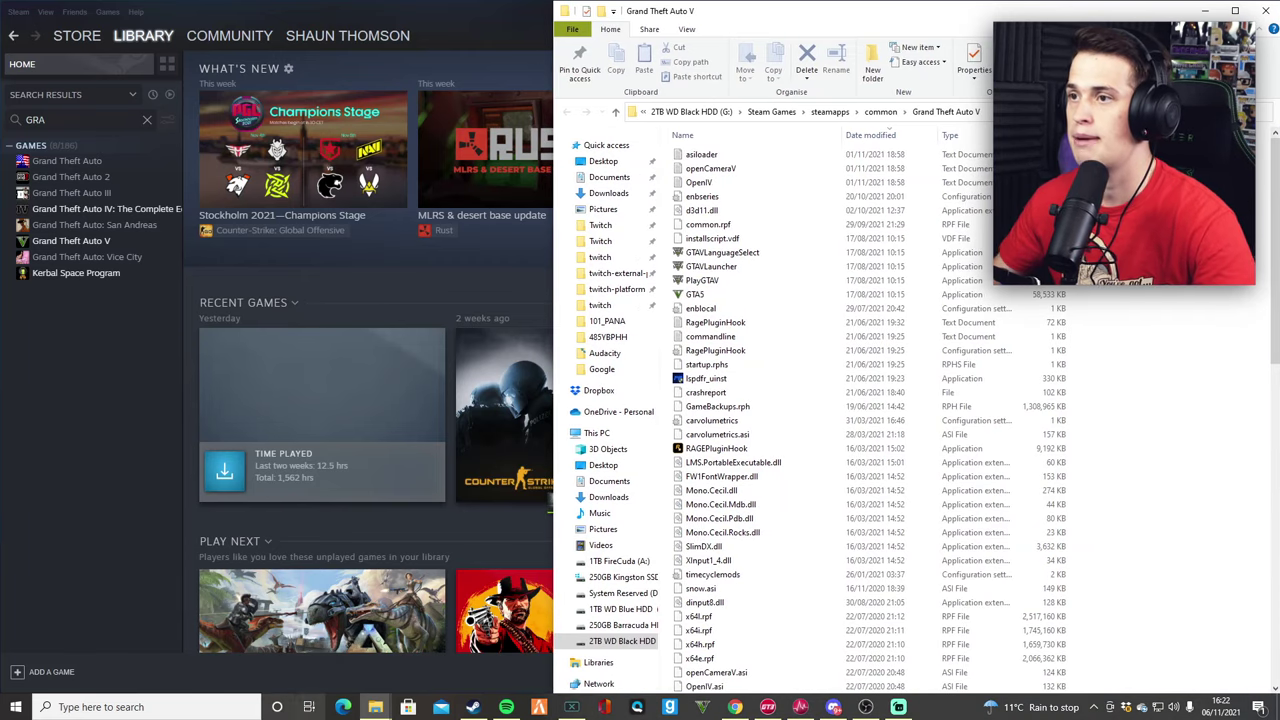
left_click(375, 707)
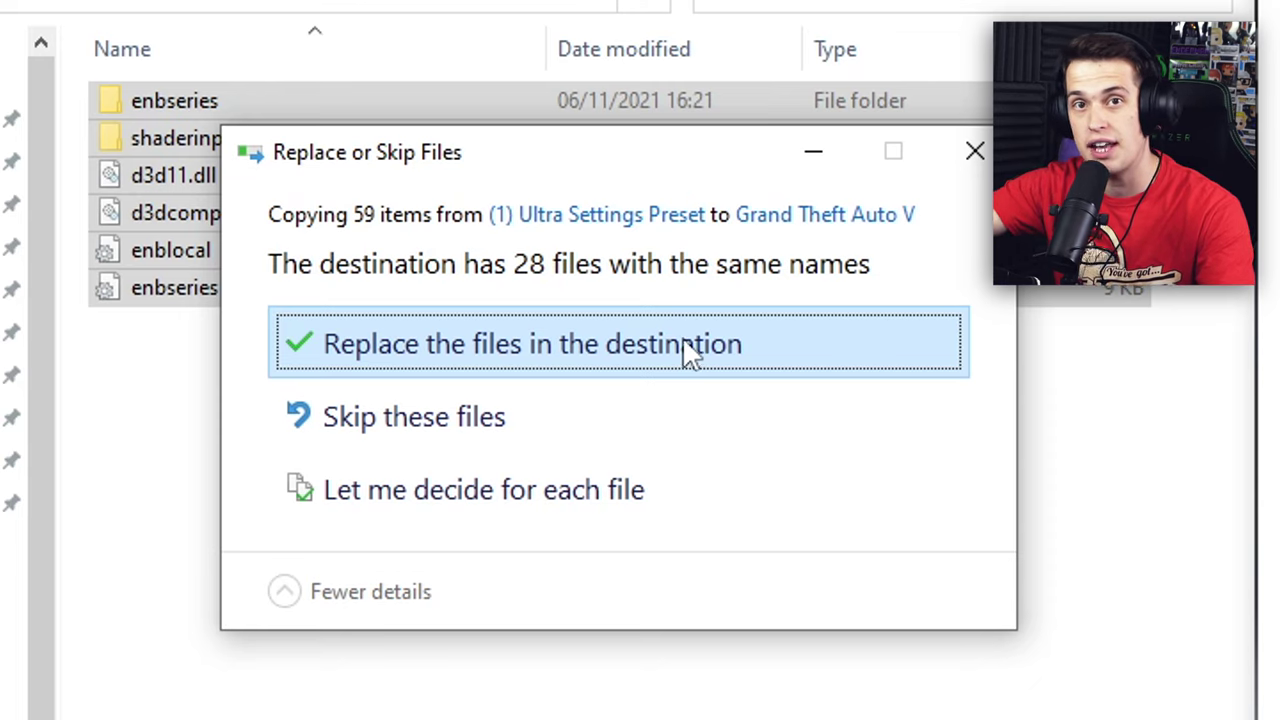
left_click(684, 343)
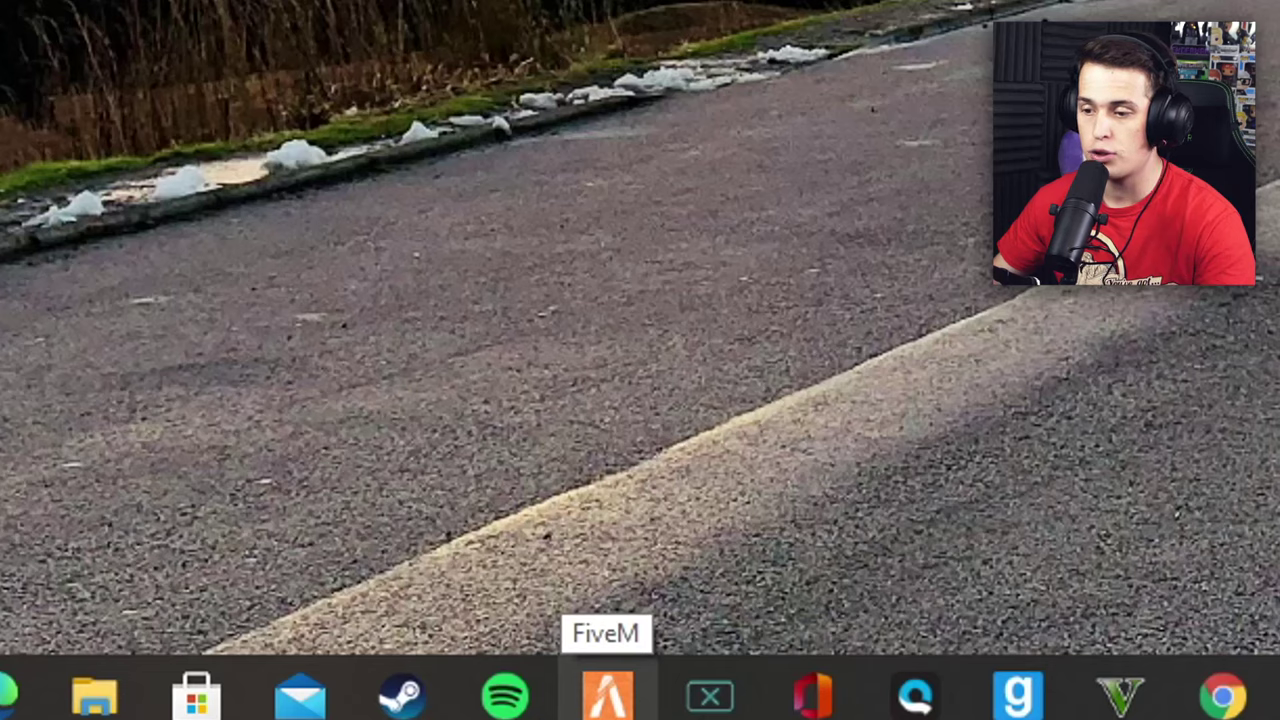
- Reach FiveM Application Data through the FiveM shortcut's file location and open its mods folder
right_click(606, 694)
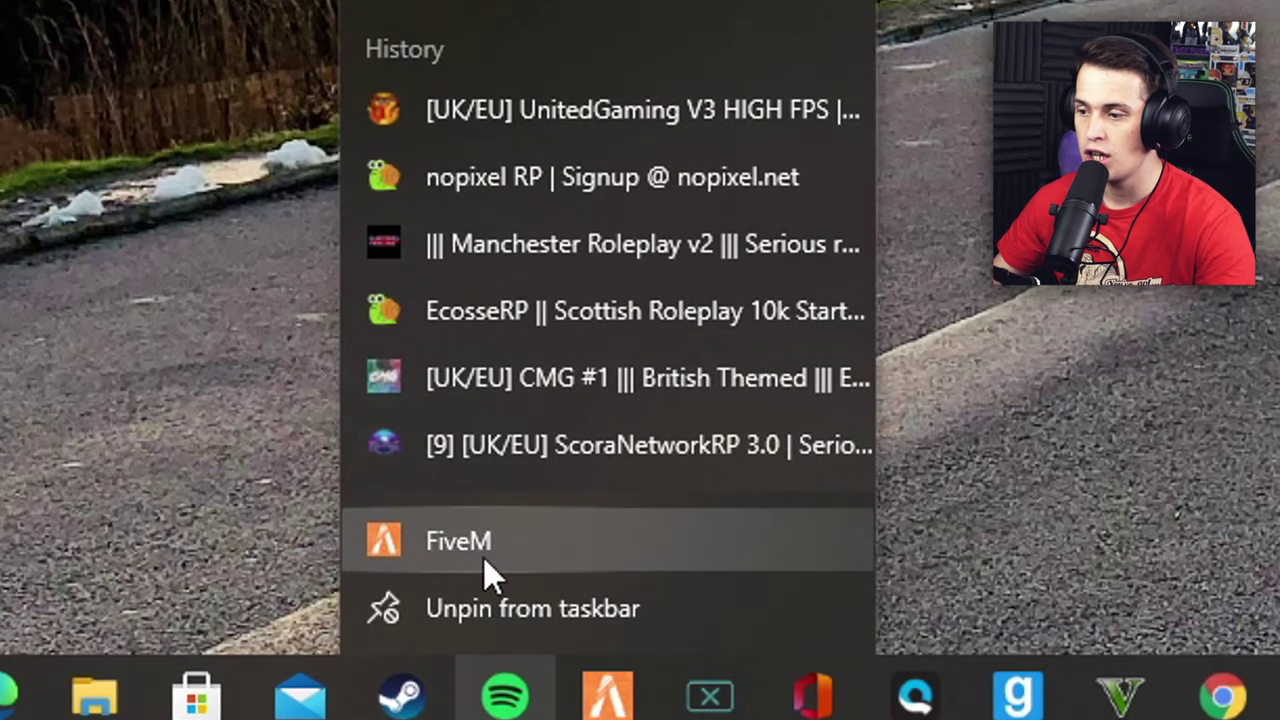
right_click(481, 557)
left_click(686, 506)
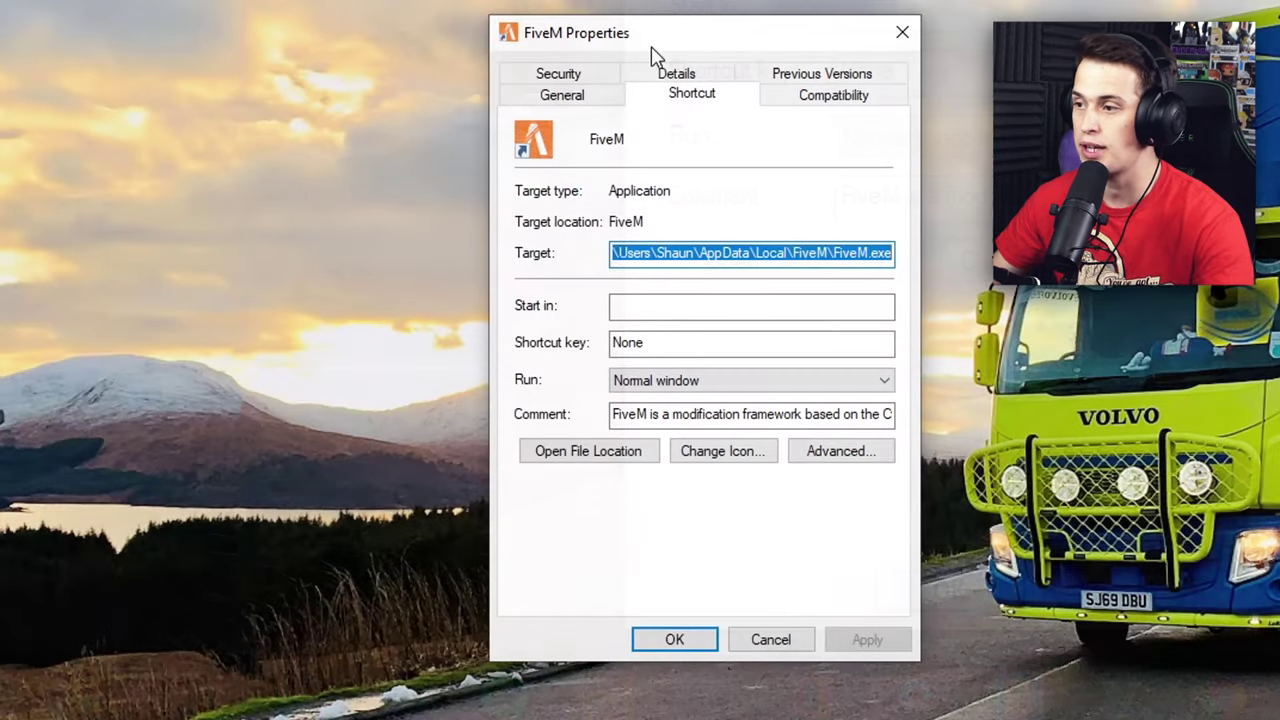
left_click(588, 451)
left_click(184, 159)
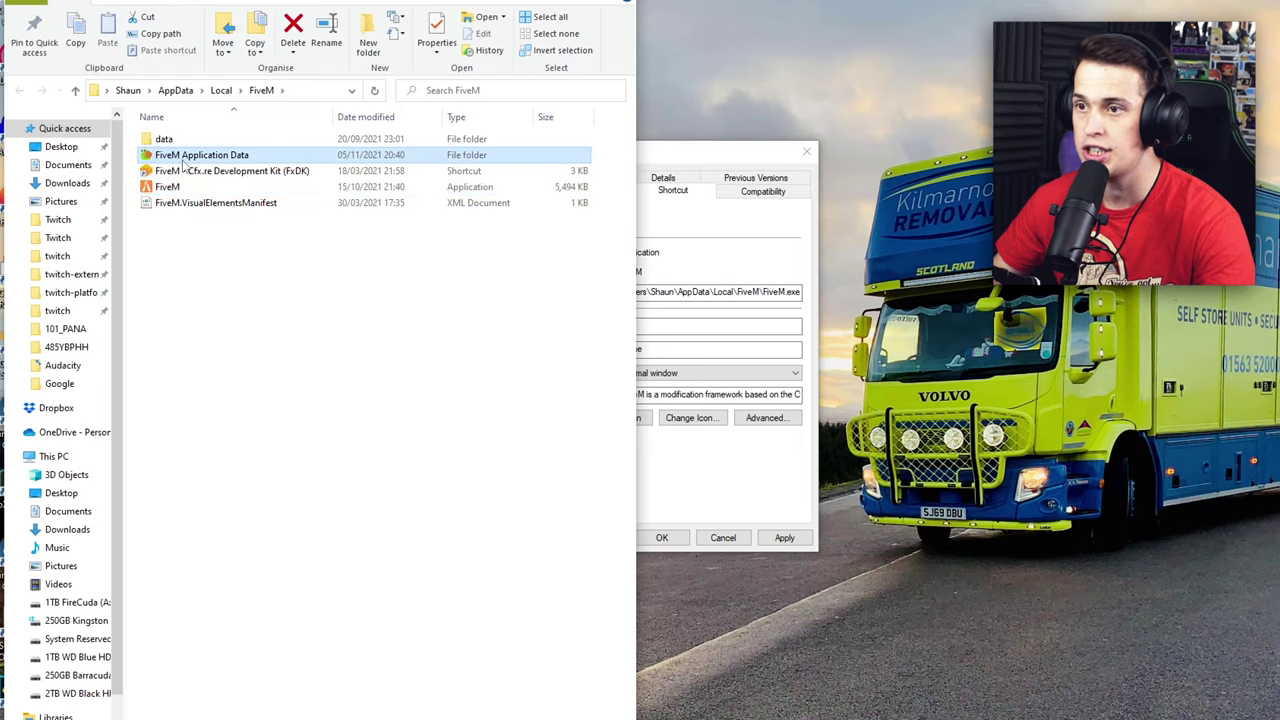
double_click(184, 156)
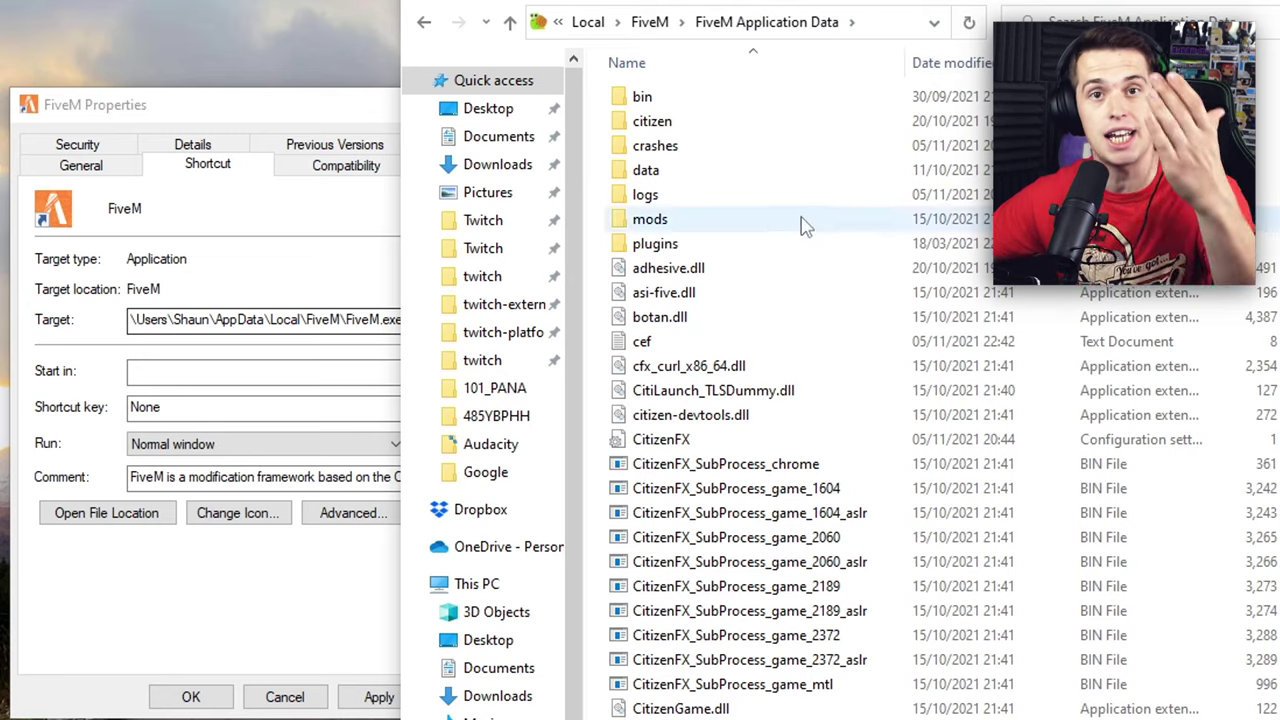
double_click(725, 220)
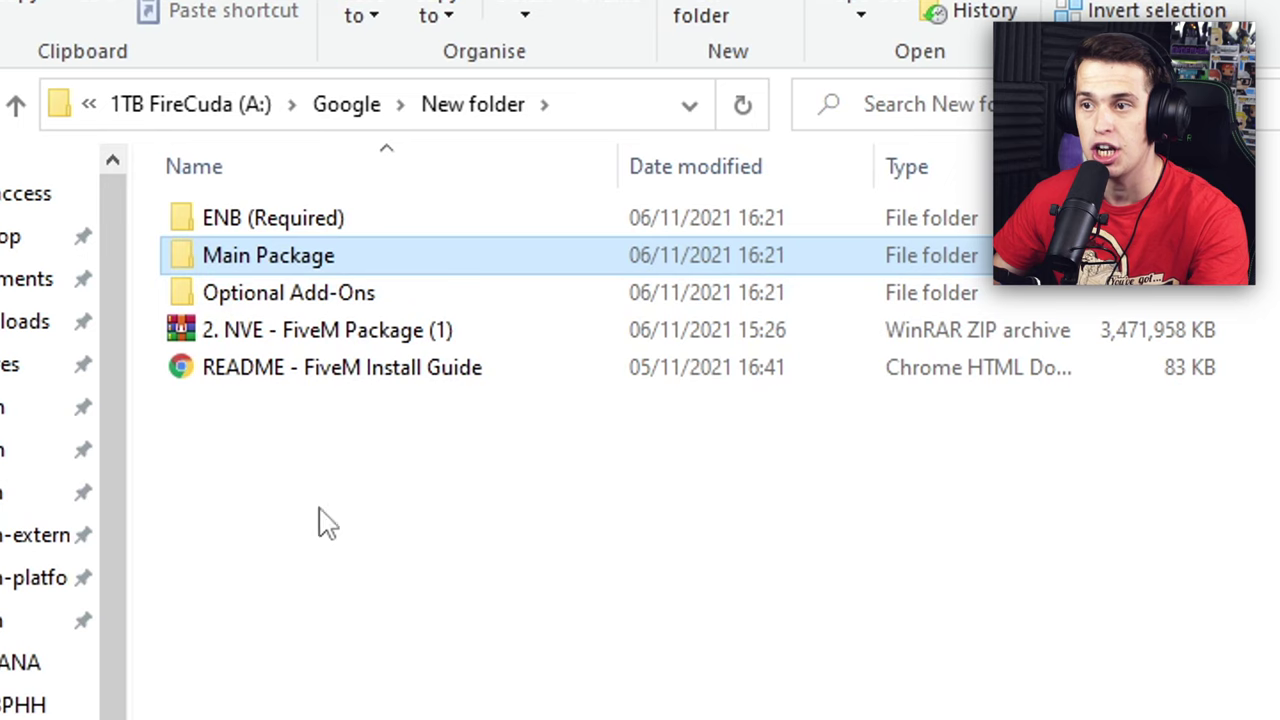
- Select the seven NVE .rpf files in Main Package's mods folder
double_click(341, 260)
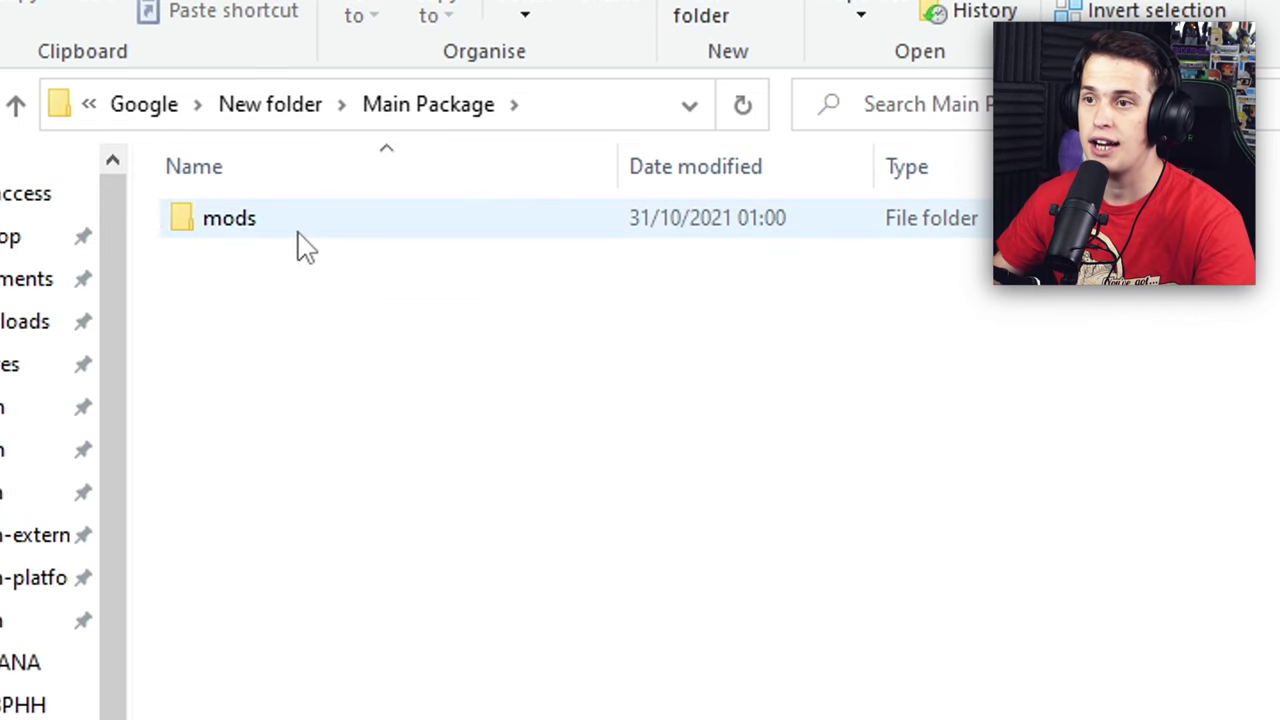
double_click(299, 232)
left_click_drag(592, 715, 491, 194)
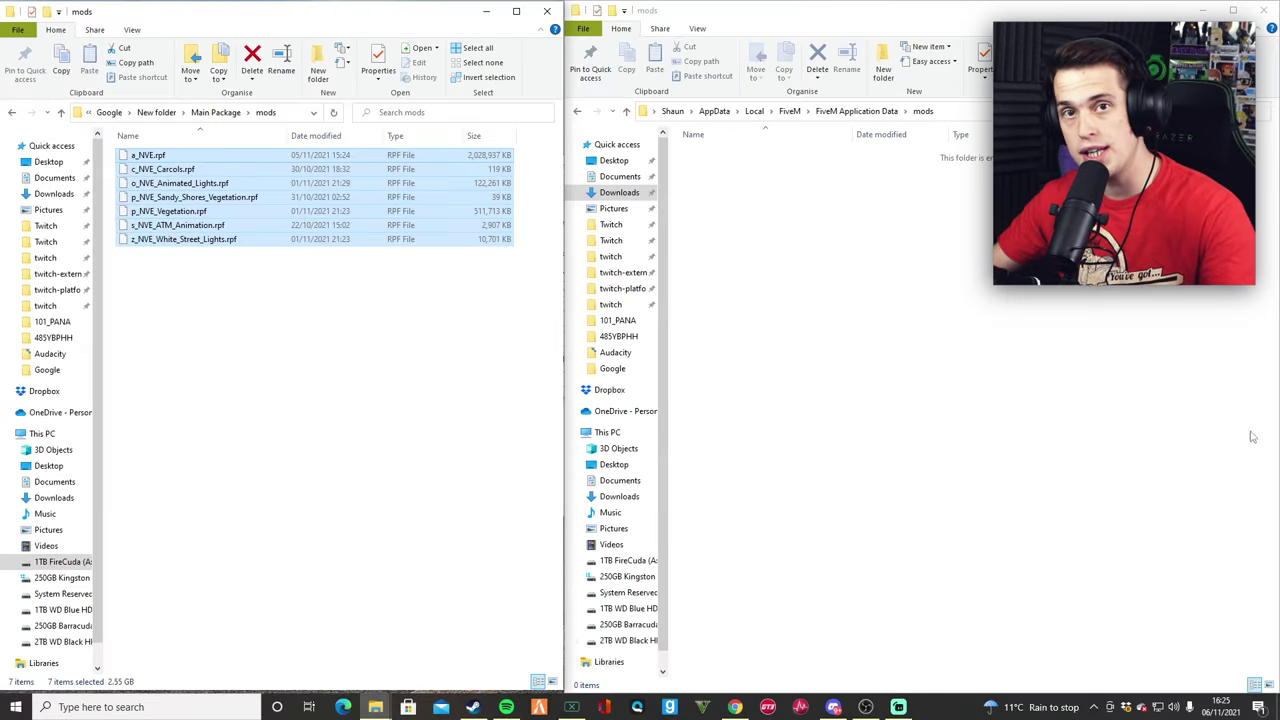
- Recreate FiveM Application Data's mods folder and drag the seven NVE .rpf files into it
left_click(852, 111)
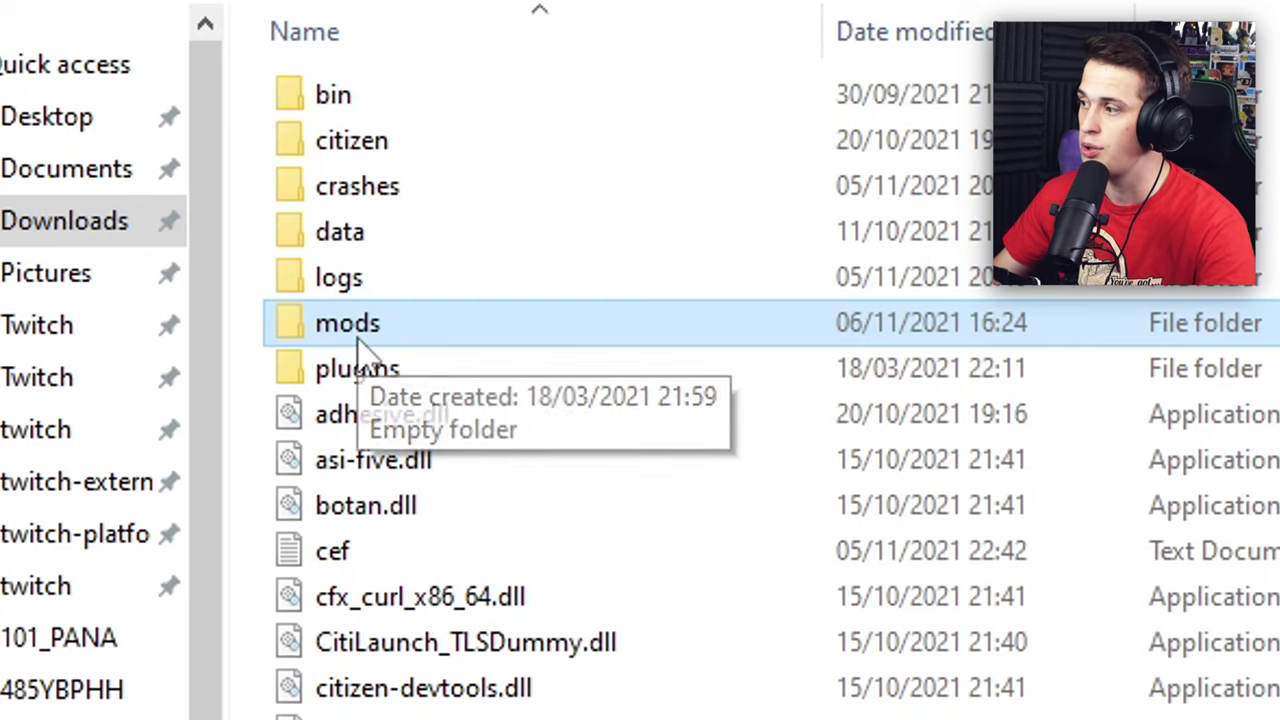
key("Delete")
key("ctrl+shift+n")
key("BackSpace")
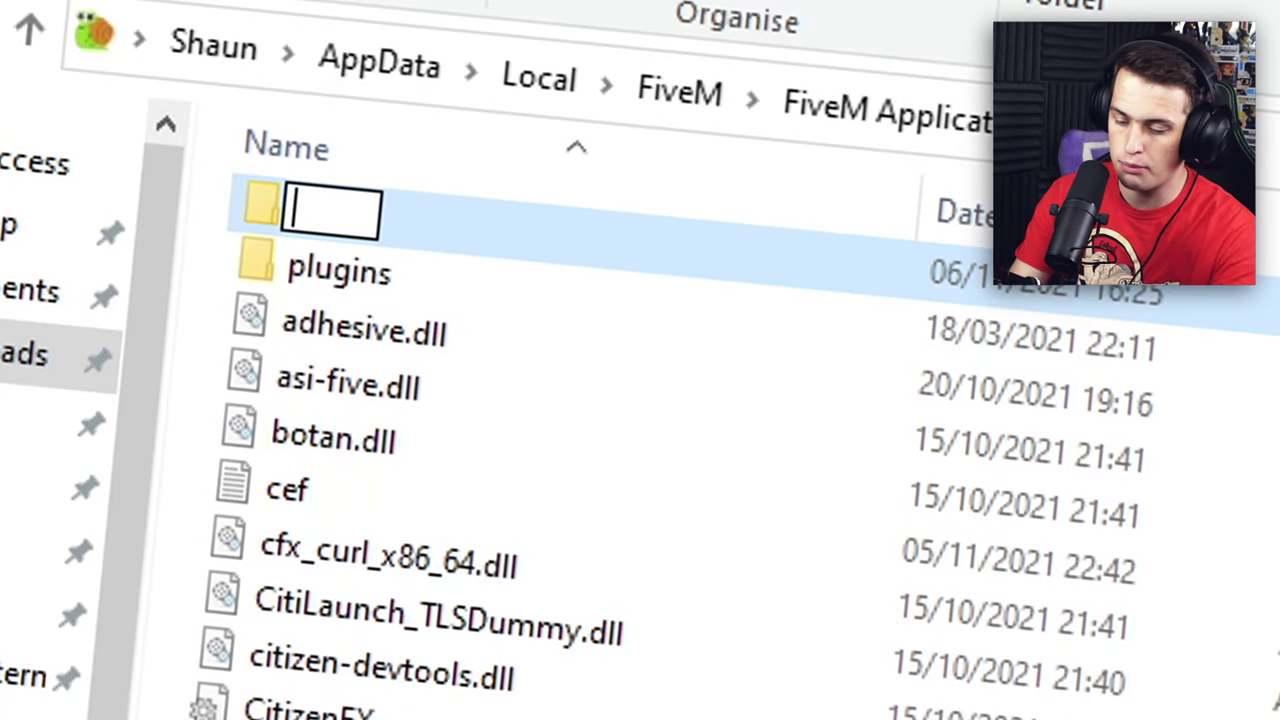
type("mOD")
key("BackSpace")
key("BackSpace")
type("ods")
key("Return")
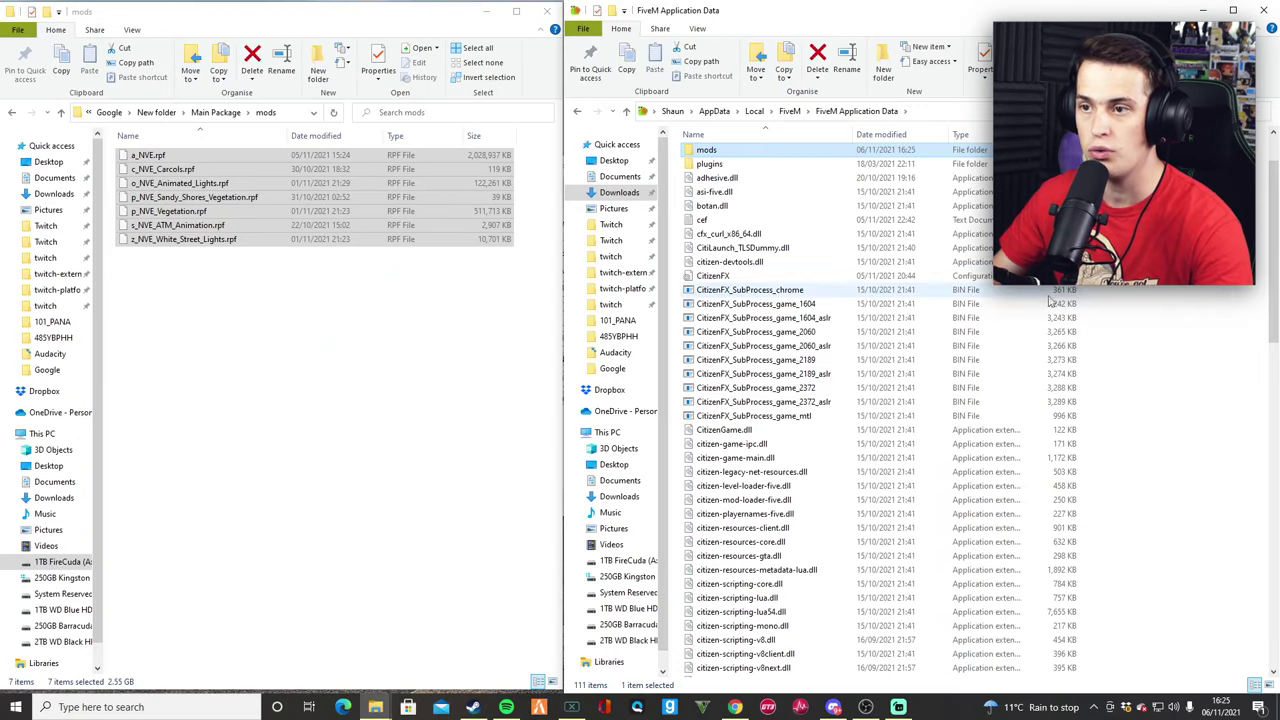
double_click(990, 149)
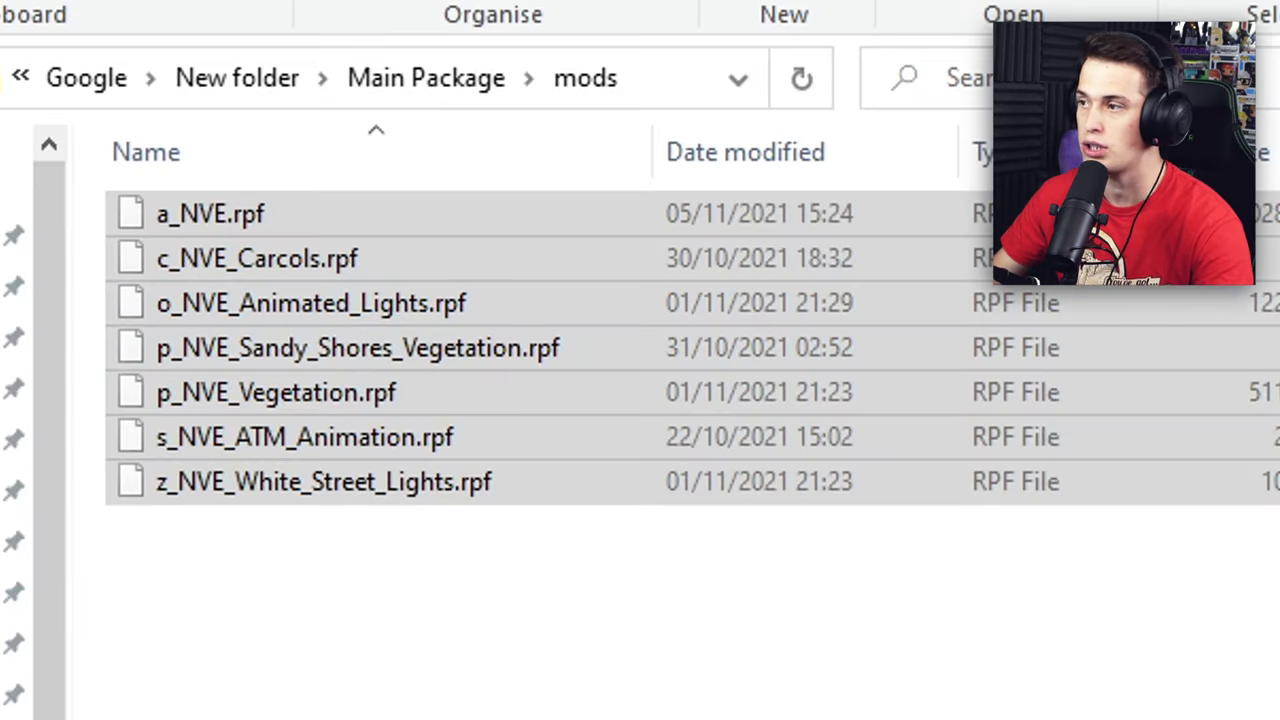
left_click_drag(300, 303, 857, 86)
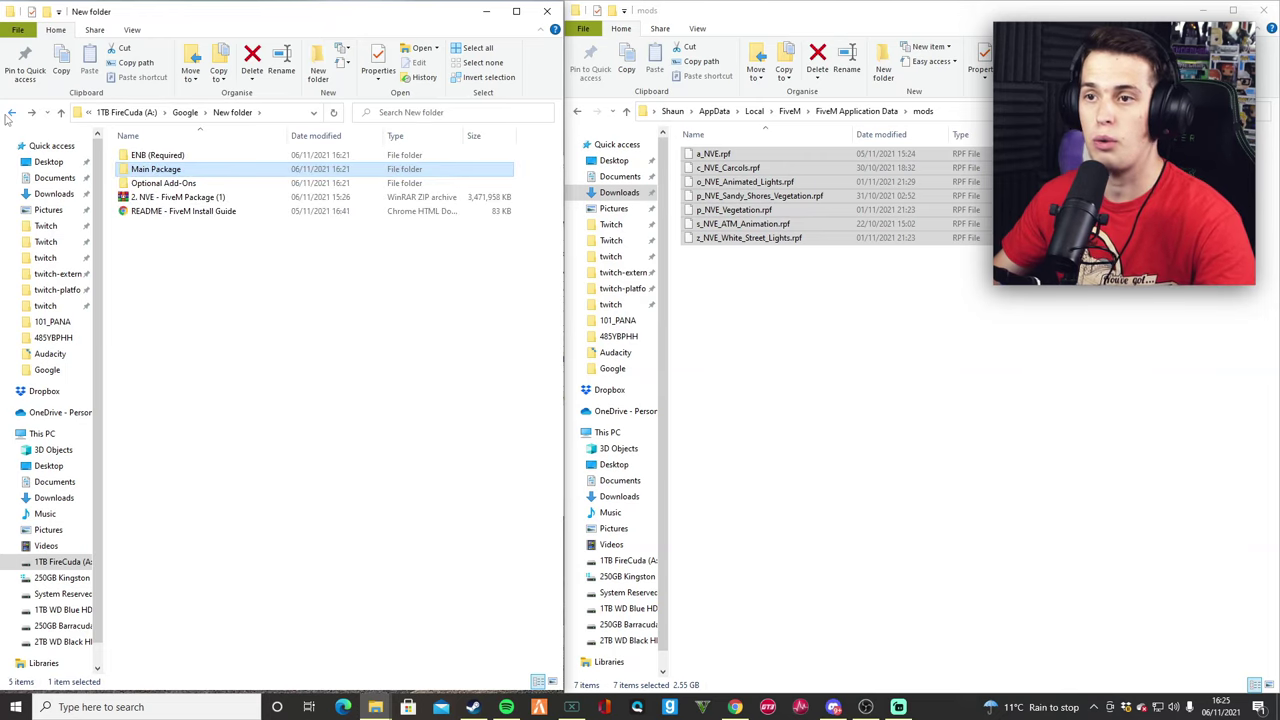
- Pick the (3) High Intensity emergency lights .rpf file from Optional Add-Ons
double_click(180, 185)
mouse_move(187, 190)
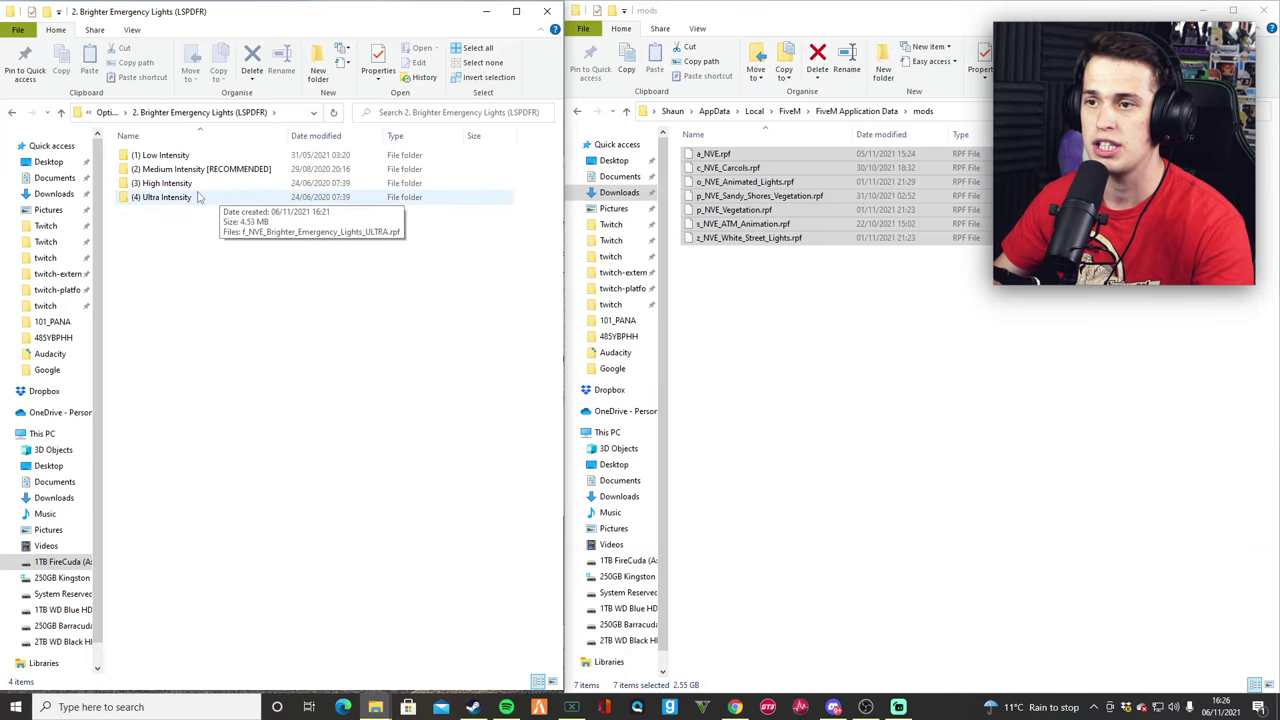
double_click(160, 184)
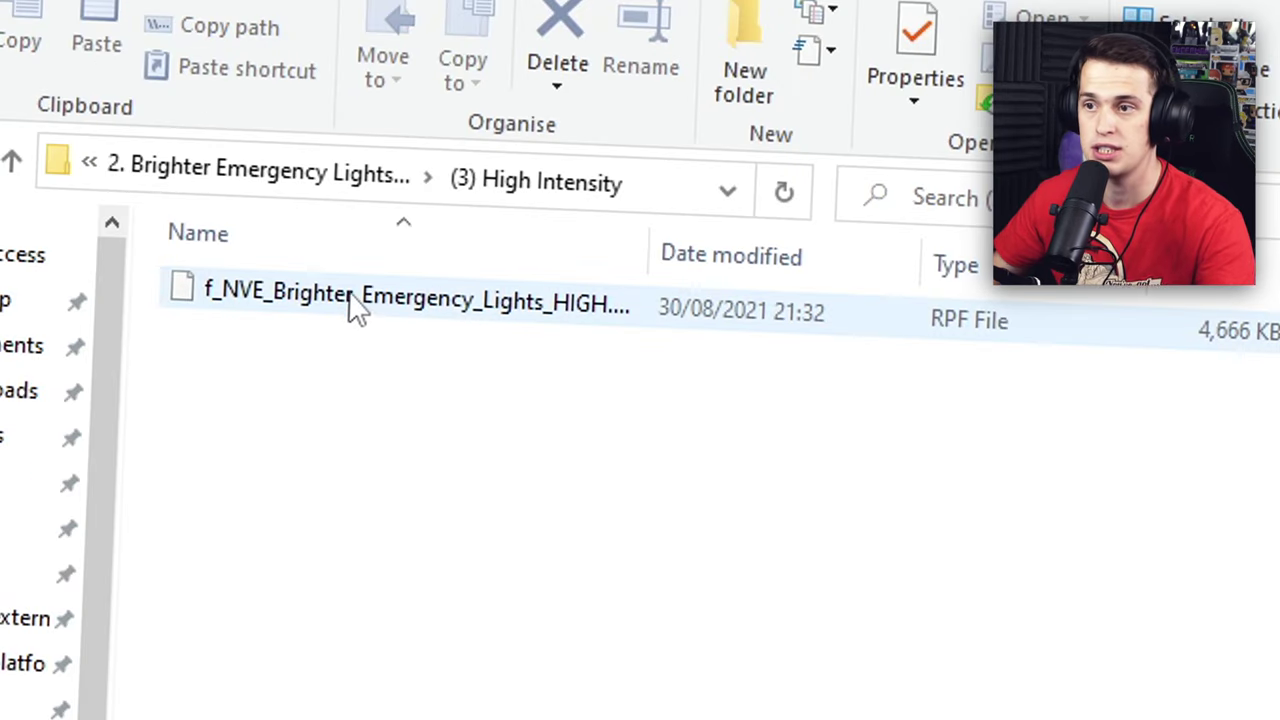
left_click(355, 310)
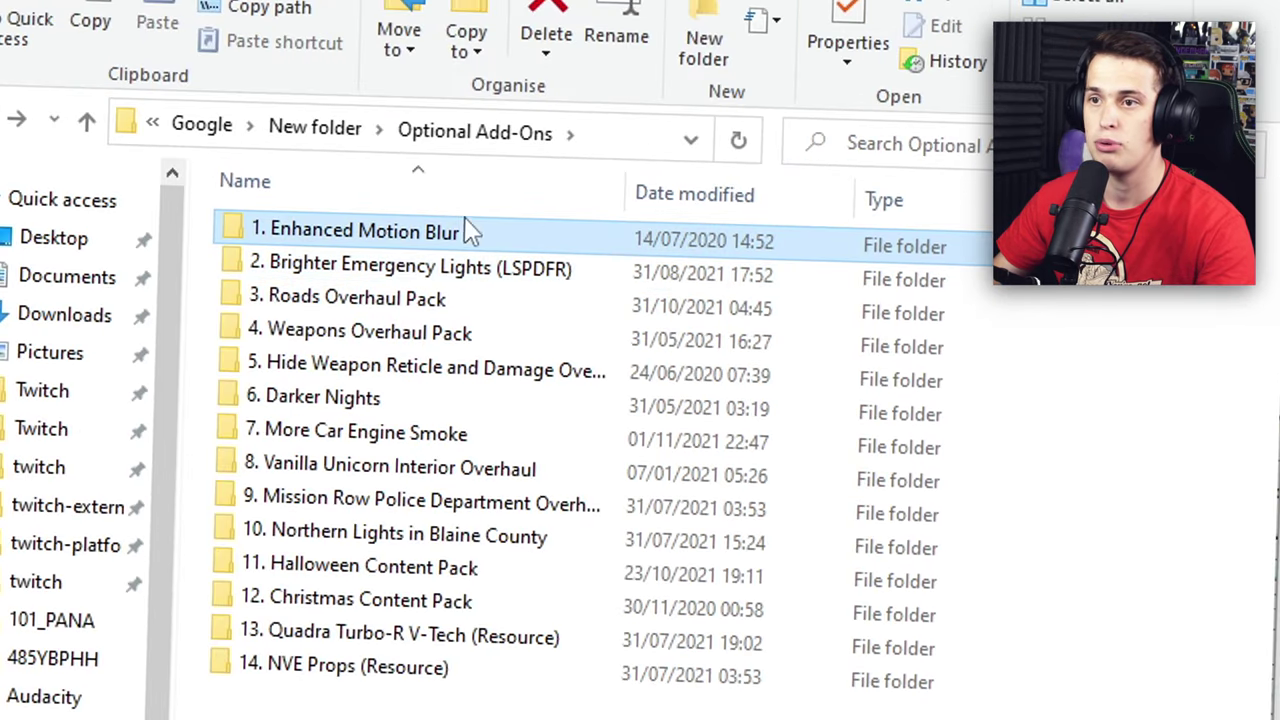
- Add the (2) Medium Intensity Enhanced Motion Blur .rpf file to FiveM's mods folder
double_click(471, 234)
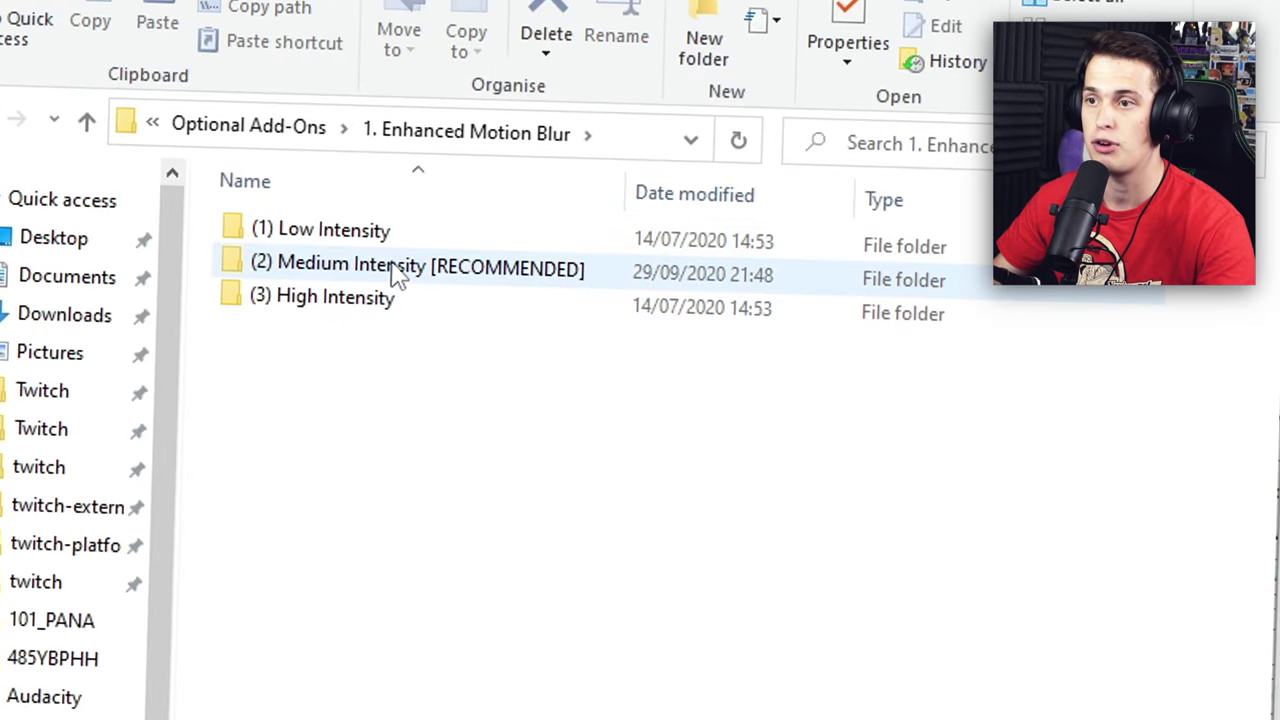
double_click(400, 274)
left_click_drag(380, 258, 634, 443)
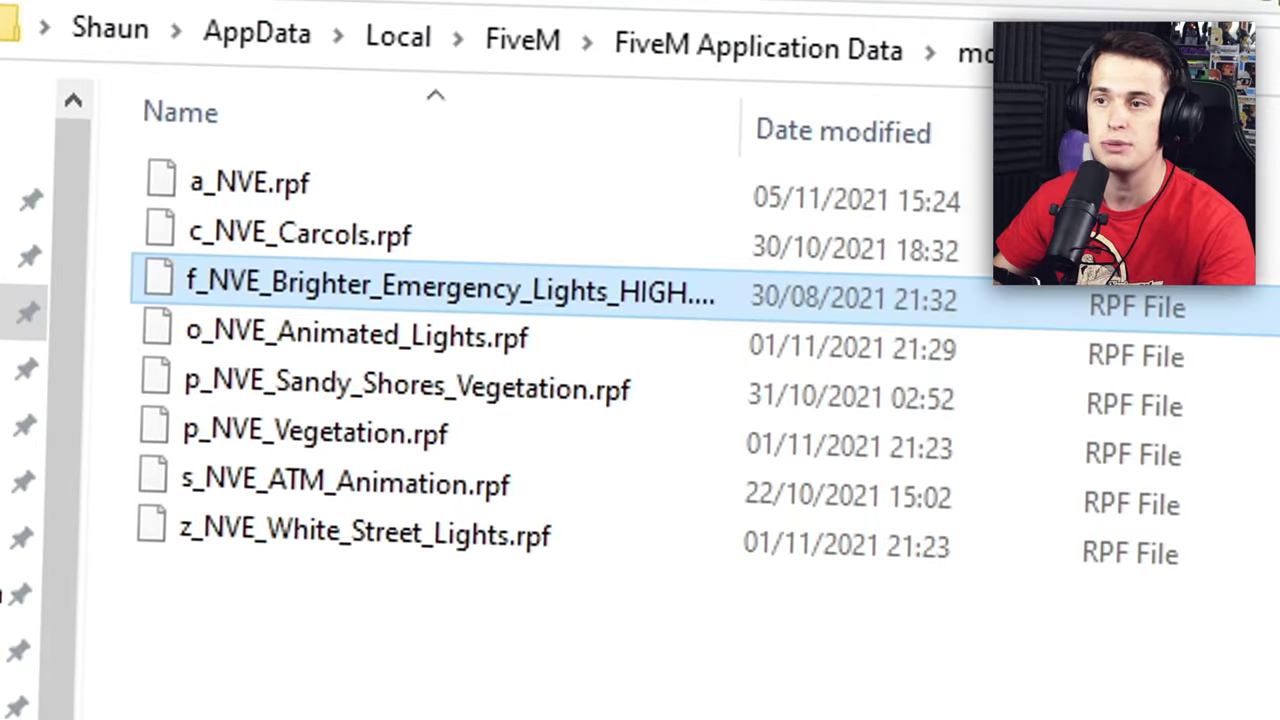
key("ctrl+v")
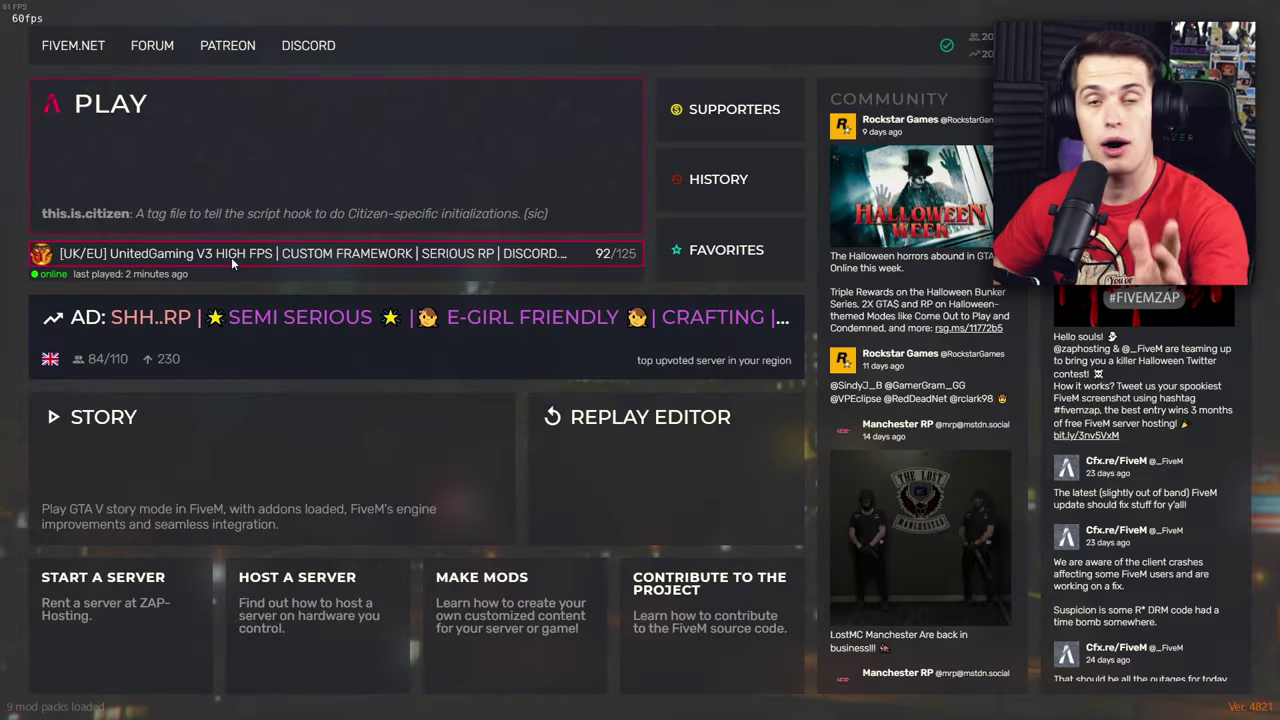
- Join the last-played UnitedGaming server and run the officer around Mission Row, jumping once
left_click(231, 258)
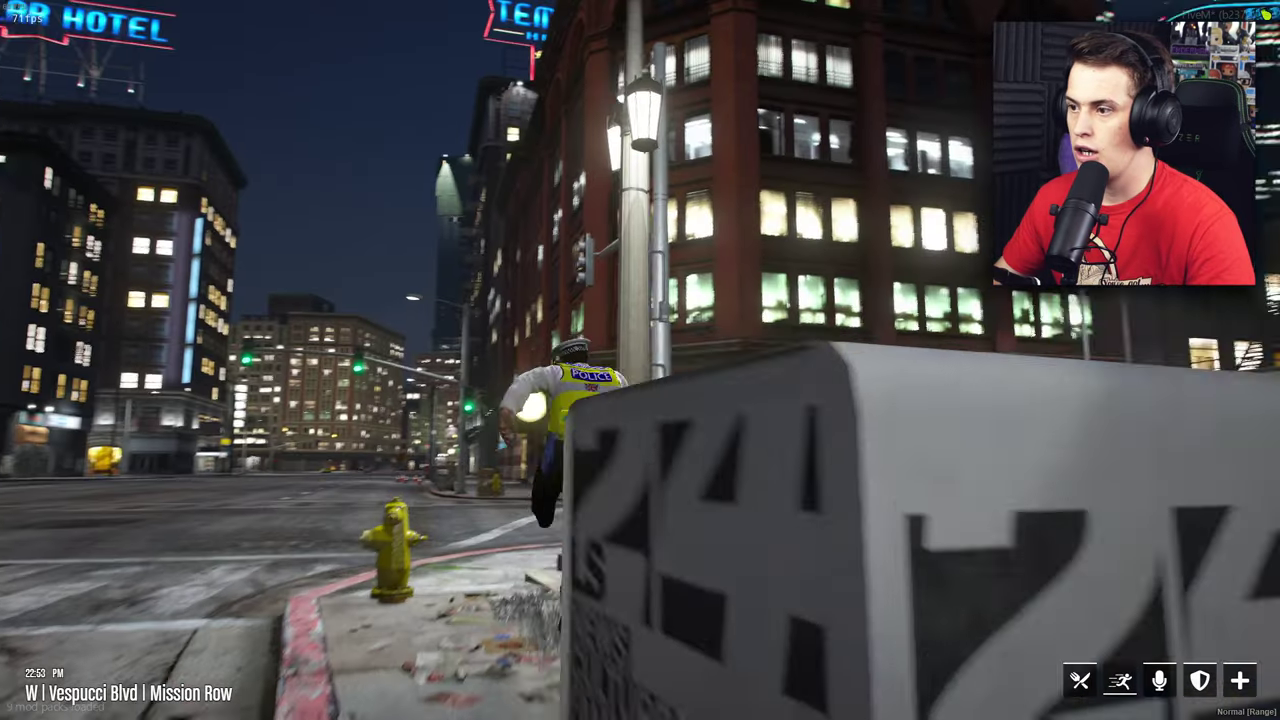
key("w")
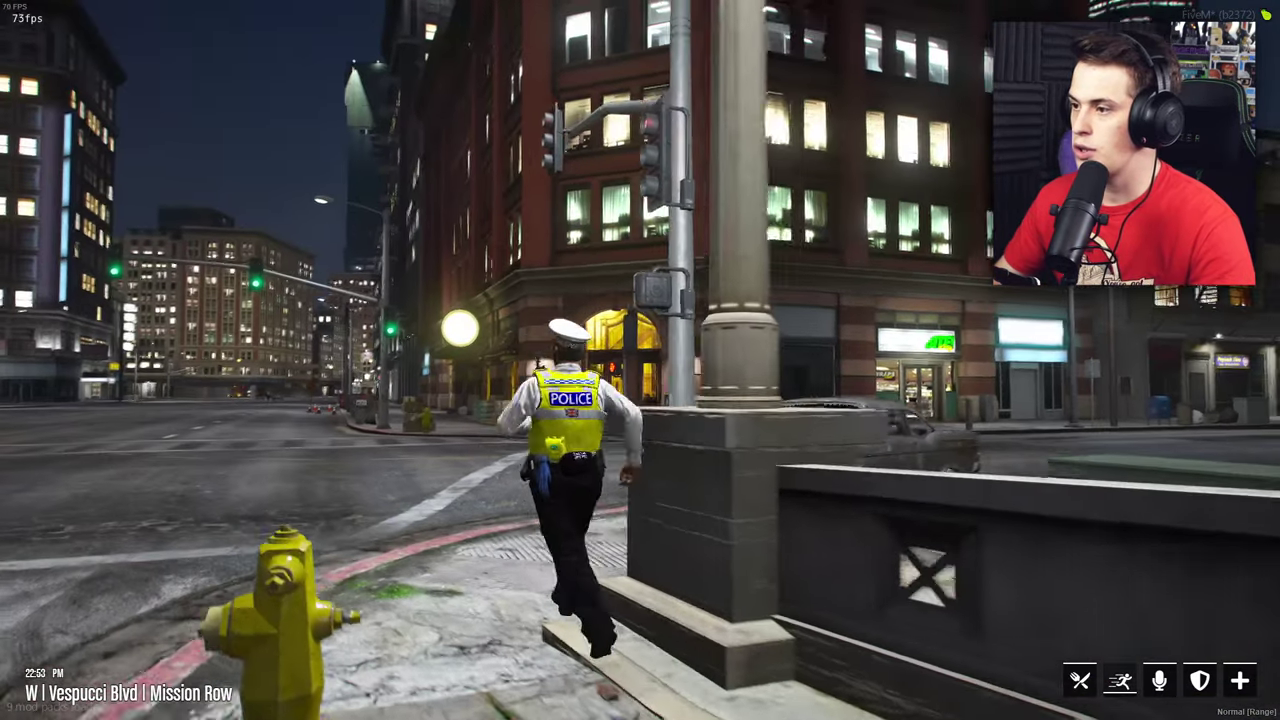
key("w")
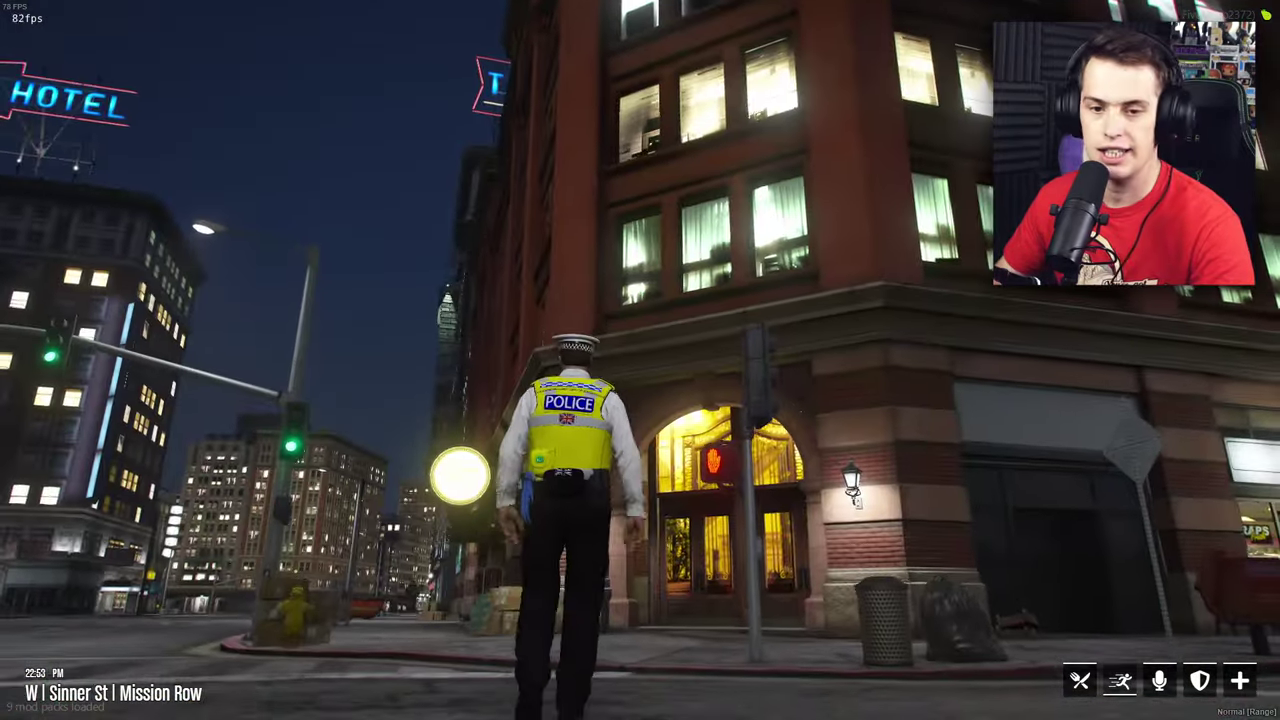
key("space")
key("w")
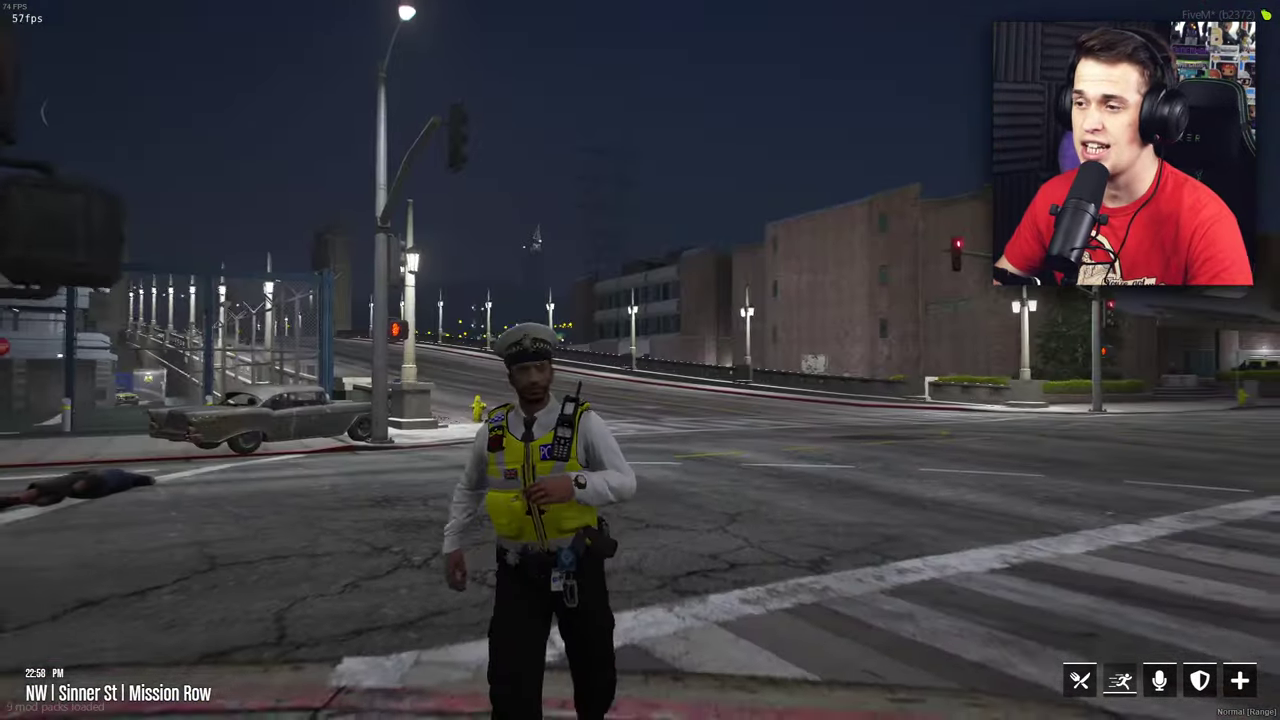